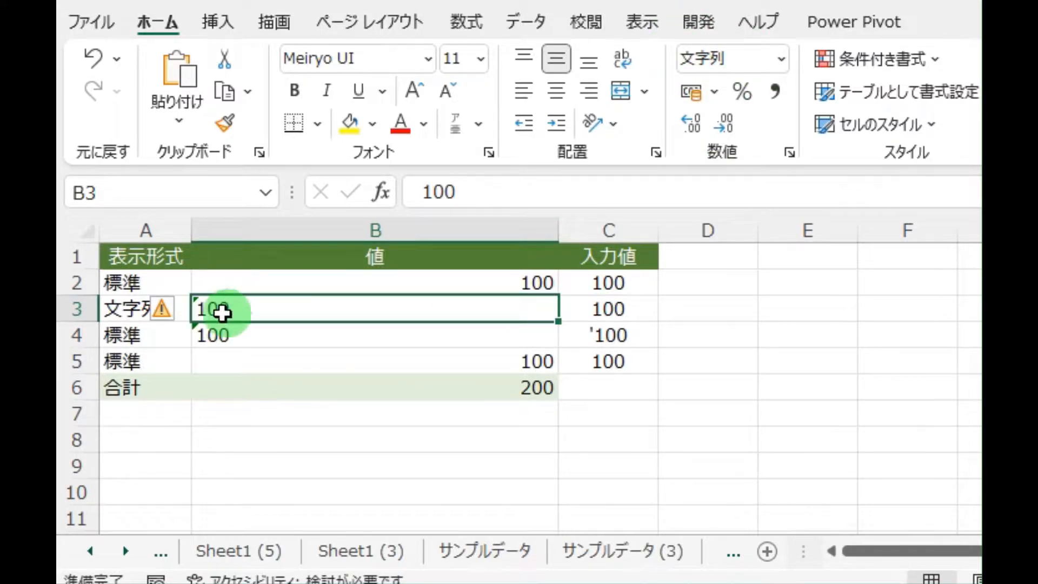
Inspect the stored values in B4 and B5 and the SUM formula in the total cell B6.
{"action": "left_click", "coordinate": [260, 332]}
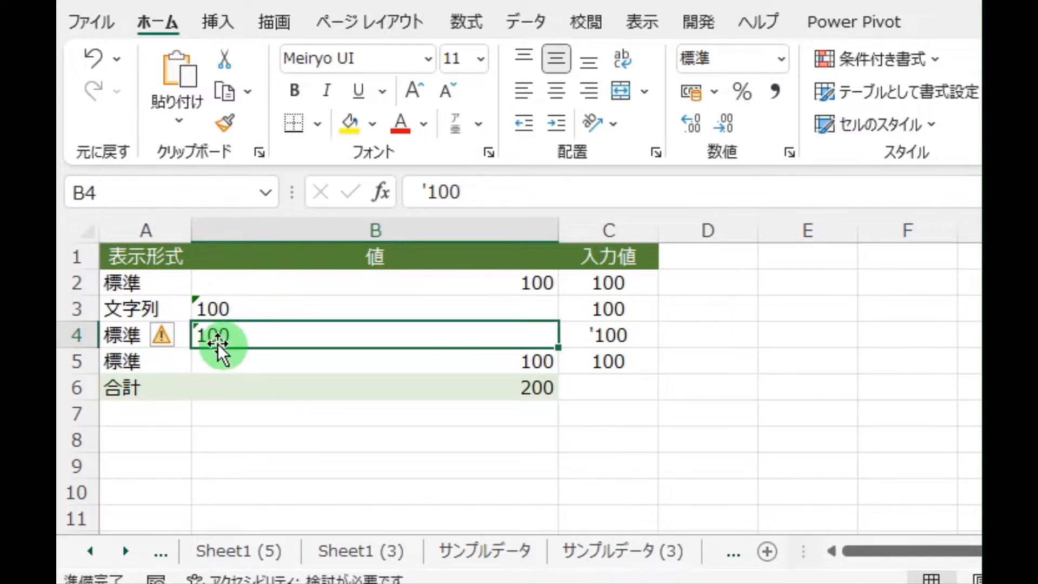
{"action": "left_click", "coordinate": [291, 361]}
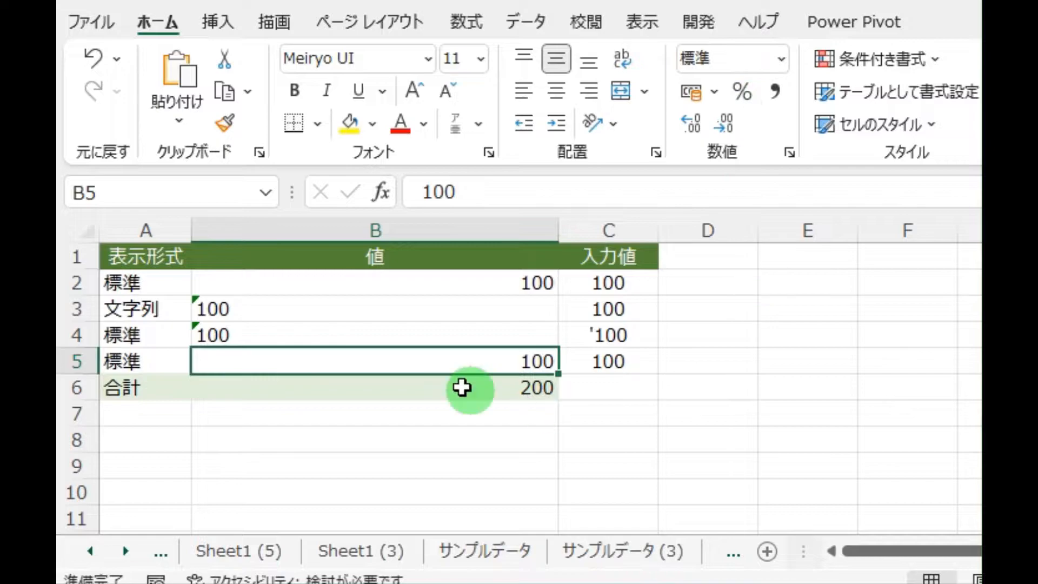
{"action": "left_click", "coordinate": [444, 385]}
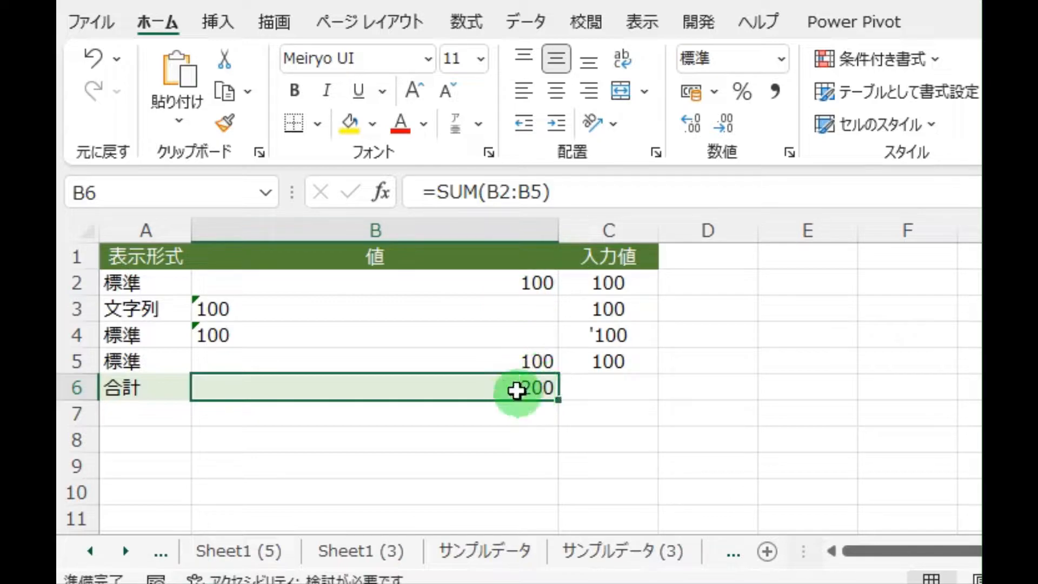
{"action": "left_click", "coordinate": [824, 442]}
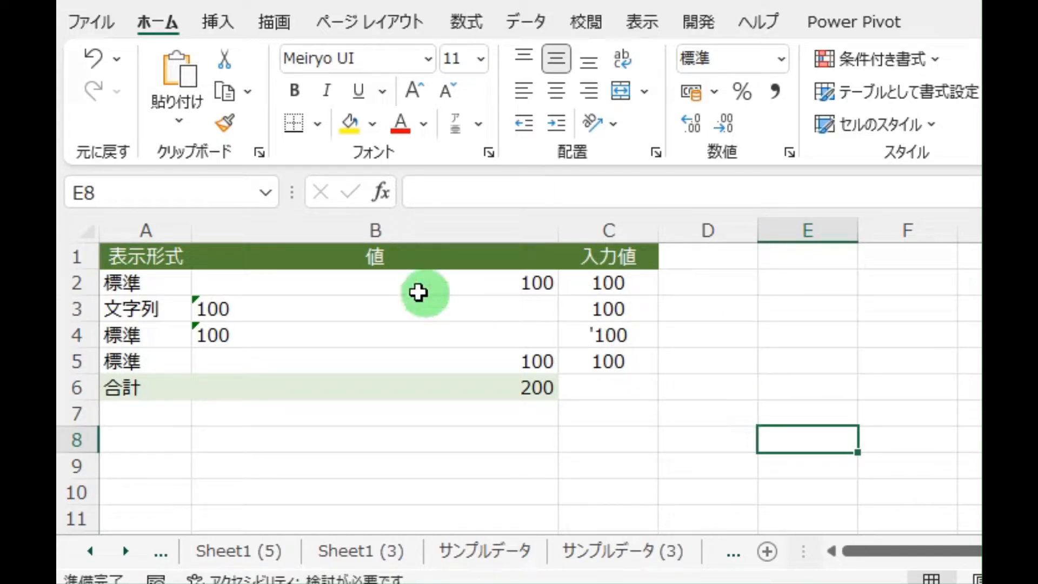
Convert the text-stored numbers in B2:B5 to numeric values by running Text to Columns (区切り位置) with the default delimited settings.
{"action": "left_click", "coordinate": [292, 280]}
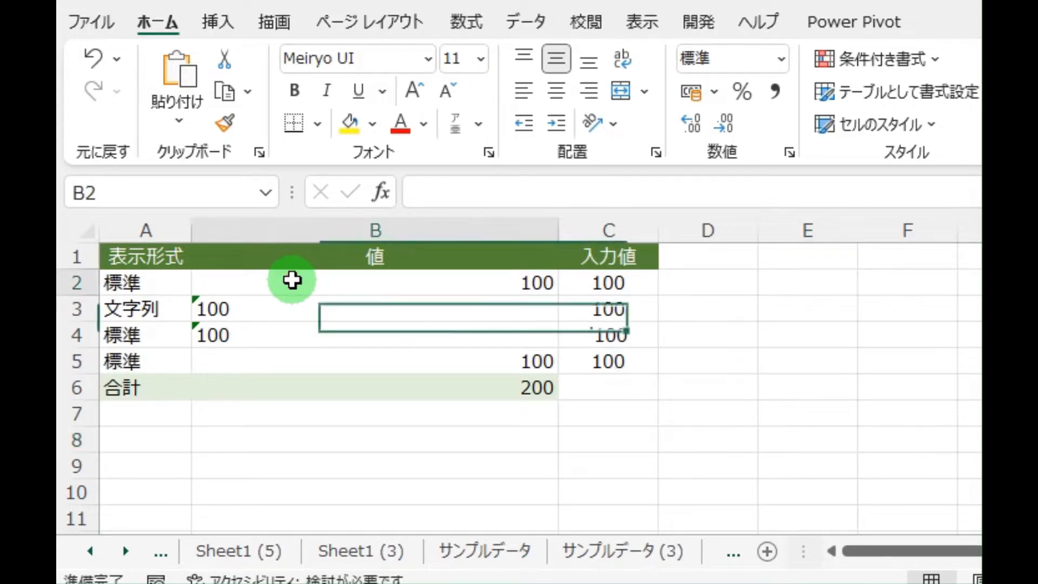
{"action": "left_click_drag", "start_coordinate": [294, 289], "coordinate": [301, 355]}
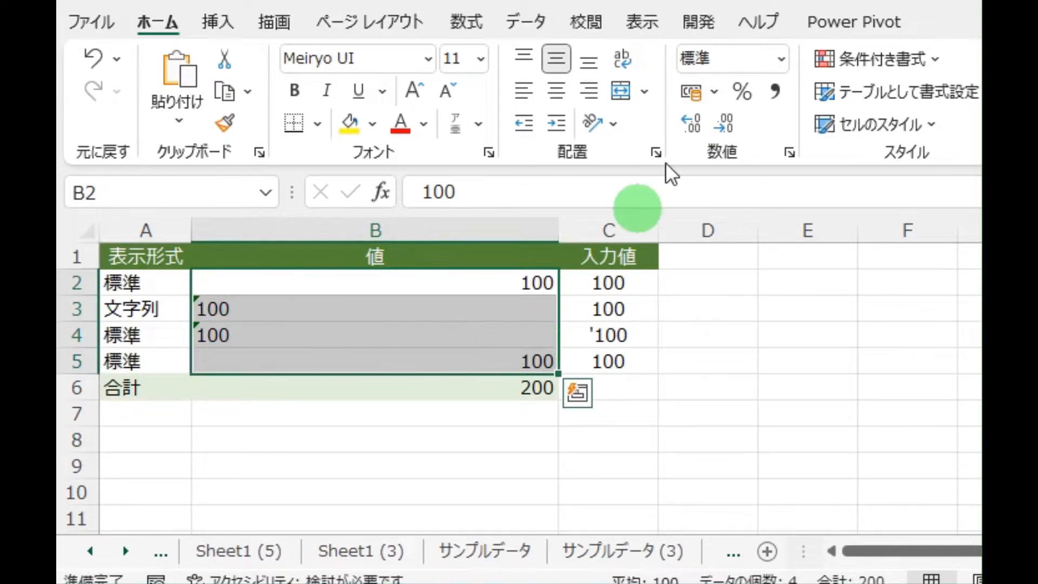
{"action": "left_click", "coordinate": [539, 24]}
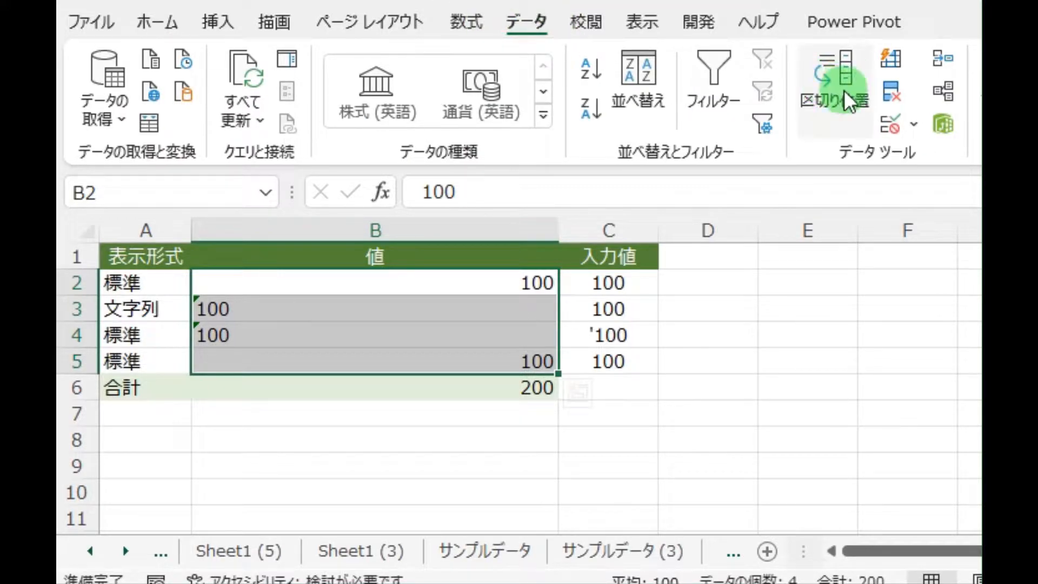
{"action": "key", "text": "ctrl+q"}
{"action": "key", "text": "Escape"}
{"action": "left_click", "coordinate": [844, 90]}
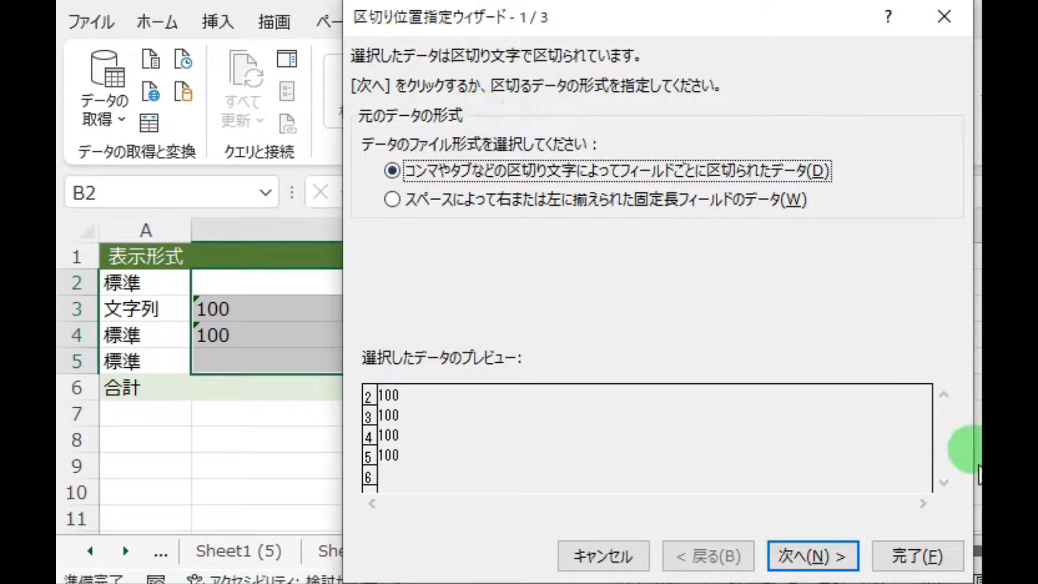
{"action": "left_click", "coordinate": [913, 551]}
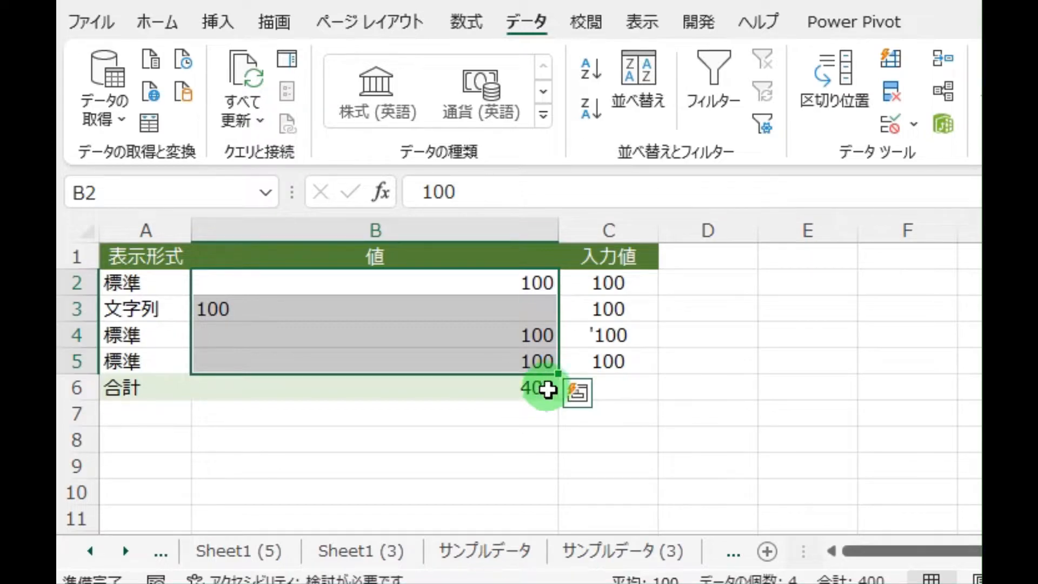
Change the number format of cell B3 to 標準.
{"action": "left_click", "coordinate": [254, 308]}
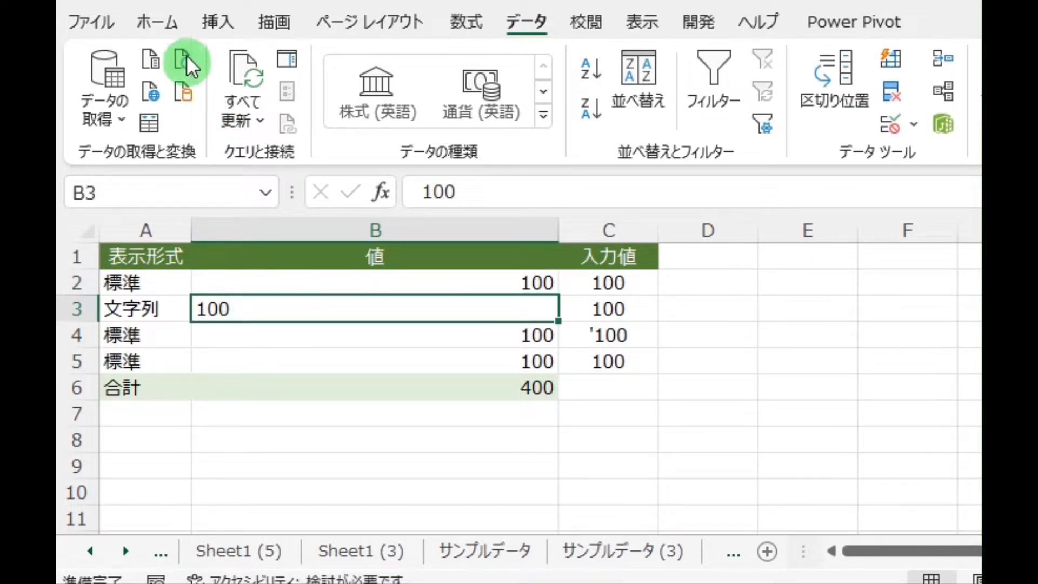
{"action": "left_click", "coordinate": [159, 22]}
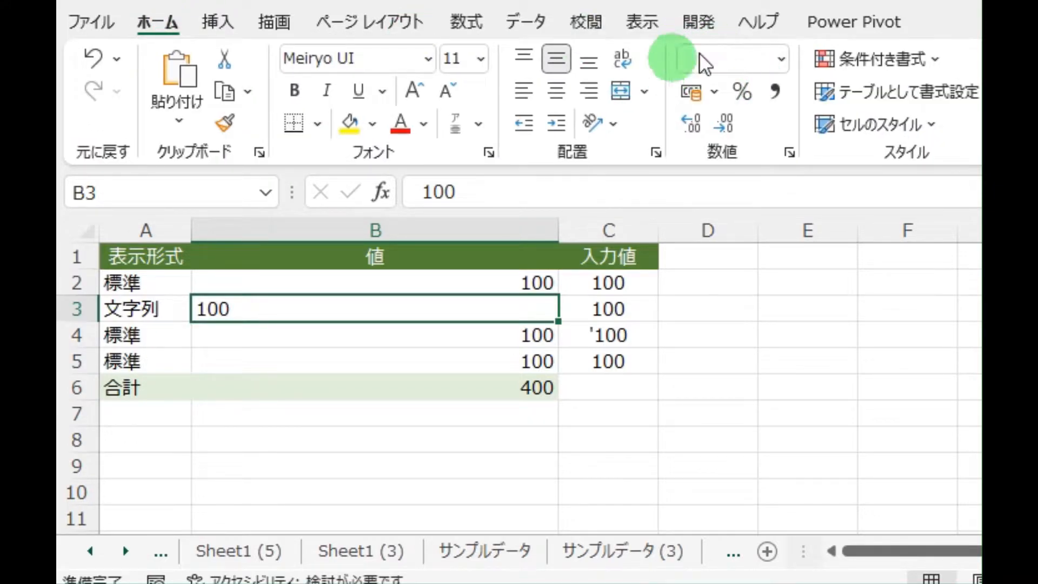
{"action": "left_click", "coordinate": [779, 60]}
{"action": "left_click", "coordinate": [778, 93]}
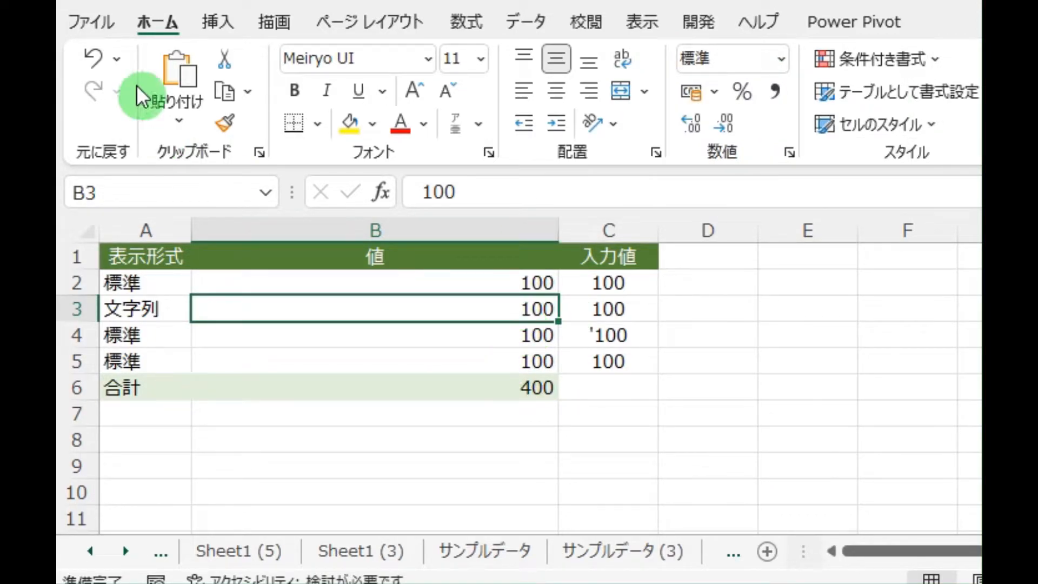
Undo the number format change in B3 and the Text to Columns conversion of B2:B5.
{"action": "left_click", "coordinate": [105, 56]}
{"action": "left_click", "coordinate": [105, 55]}
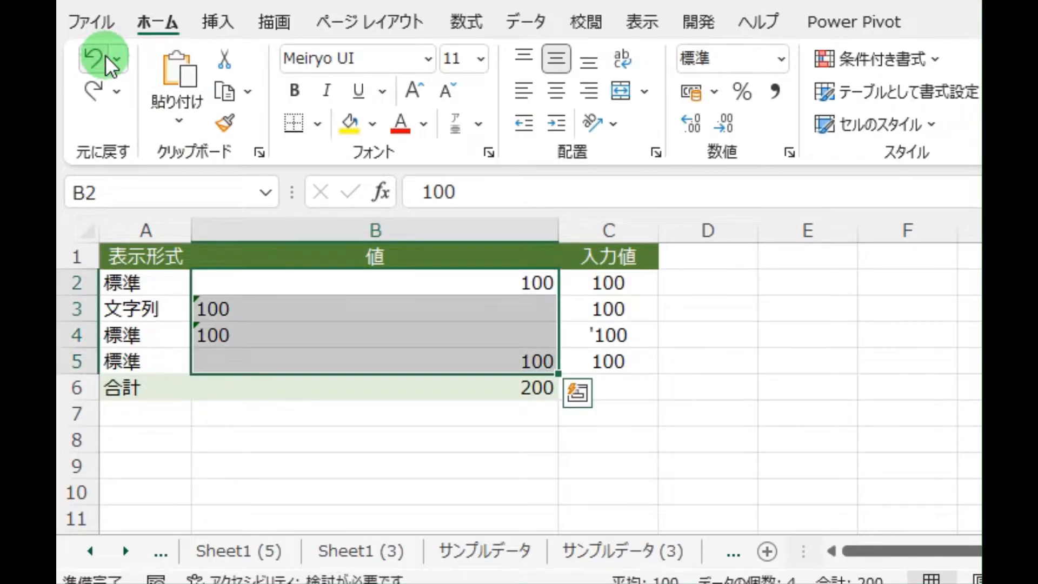
{"action": "left_click", "coordinate": [905, 442]}
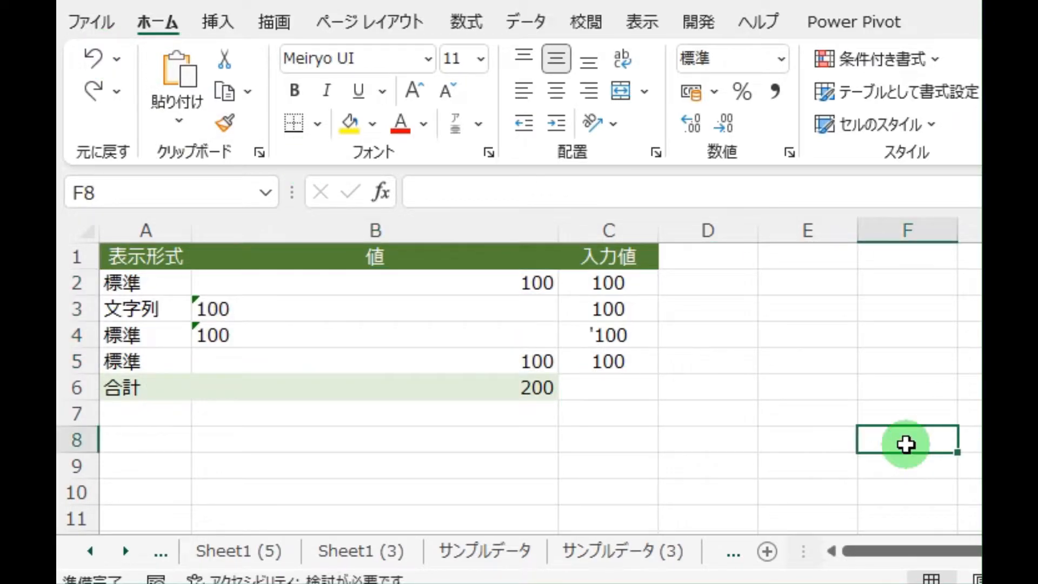
Enter 1 in the empty cell E2 and copy that cell.
{"action": "left_click", "coordinate": [811, 282]}
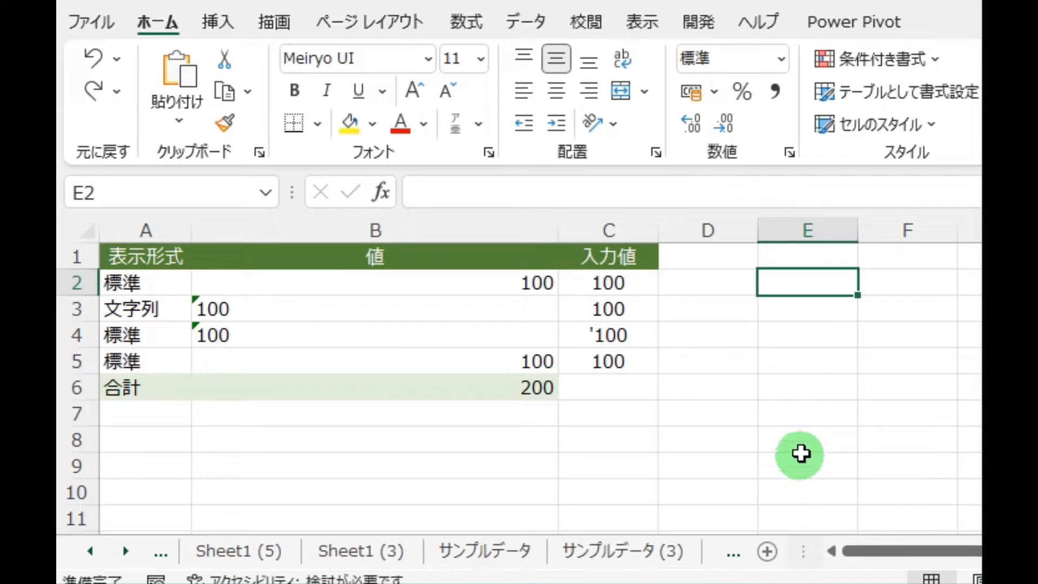
{"action": "left_click", "coordinate": [819, 279]}
{"action": "left_click", "coordinate": [807, 281]}
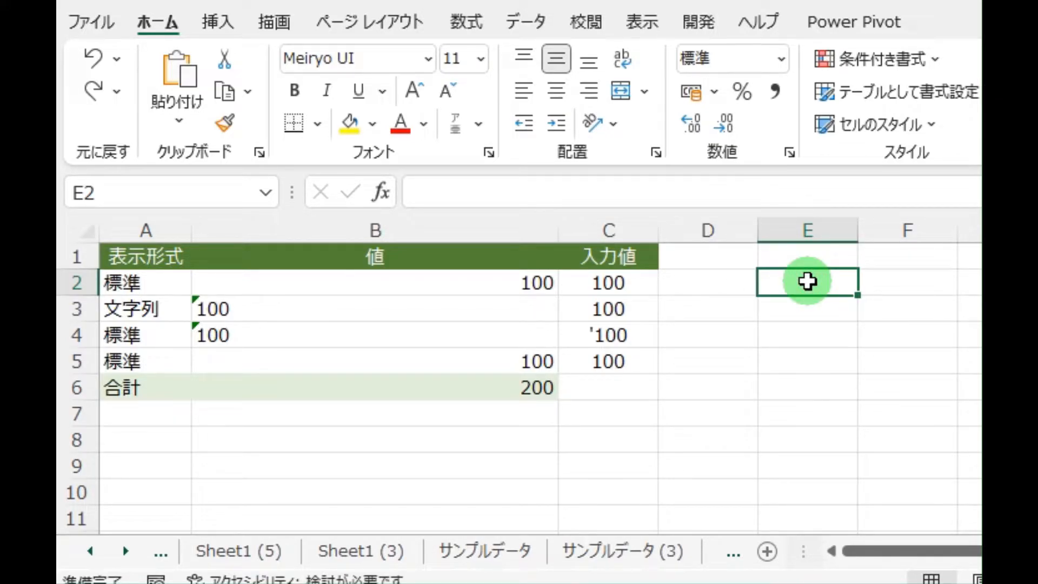
{"action": "type", "text": "1"}
{"action": "left_click", "coordinate": [809, 281]}
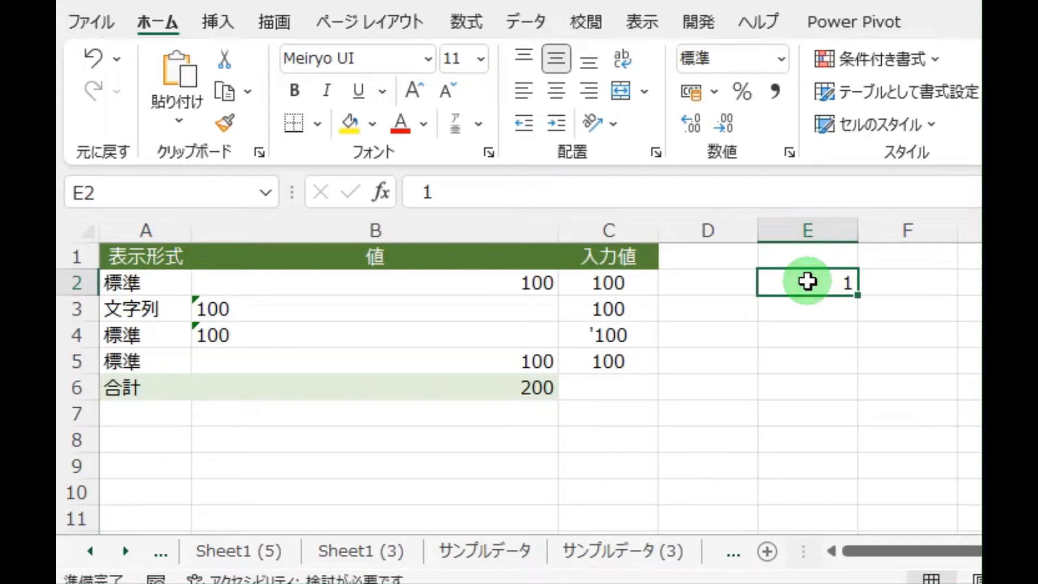
{"action": "key", "text": "ctrl+c"}
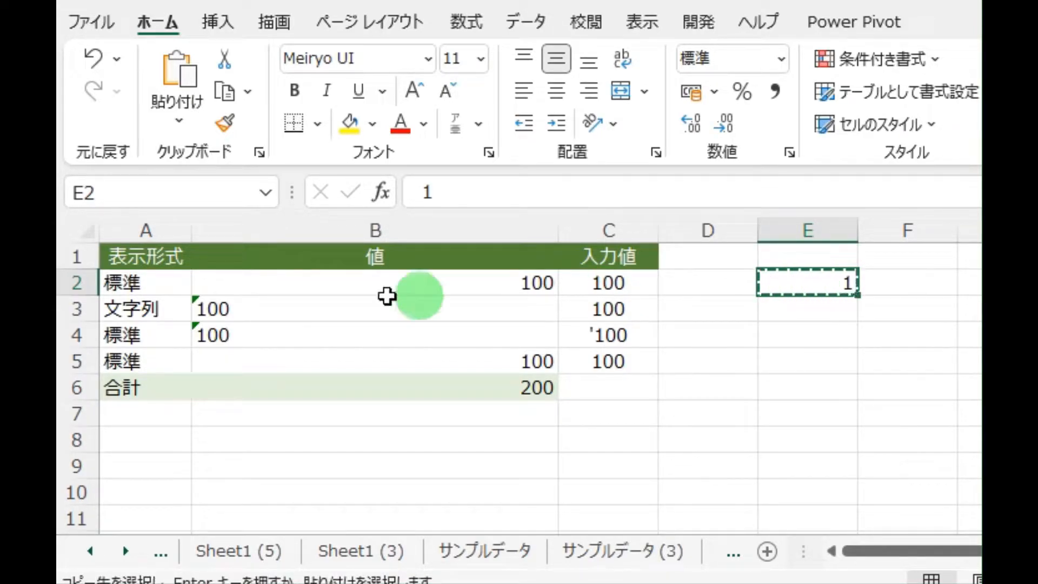
Paste the copied 1 onto B2:B5 using Paste Special with the multiply operation (乗算) to convert the text values to numbers.
{"action": "left_click_drag", "start_coordinate": [310, 282], "coordinate": [295, 356]}
{"action": "key", "text": "ctrl+v"}
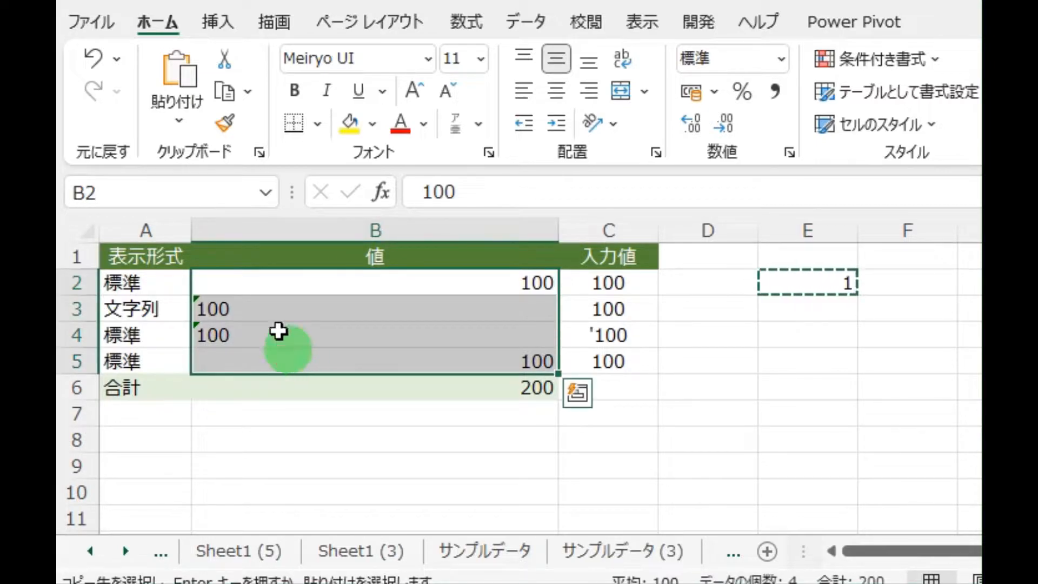
{"action": "right_click", "coordinate": [427, 326]}
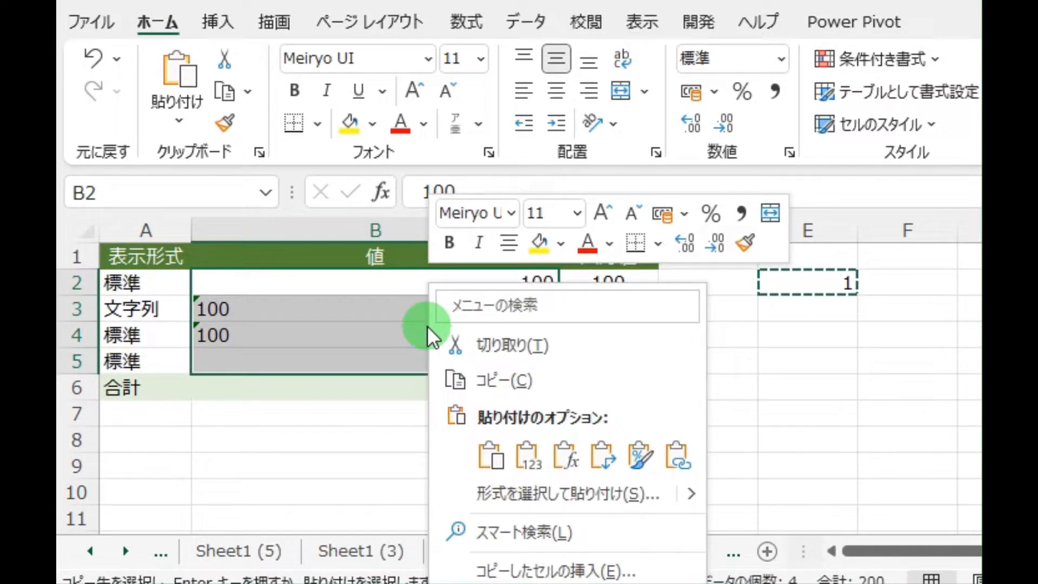
{"action": "left_click", "coordinate": [548, 494]}
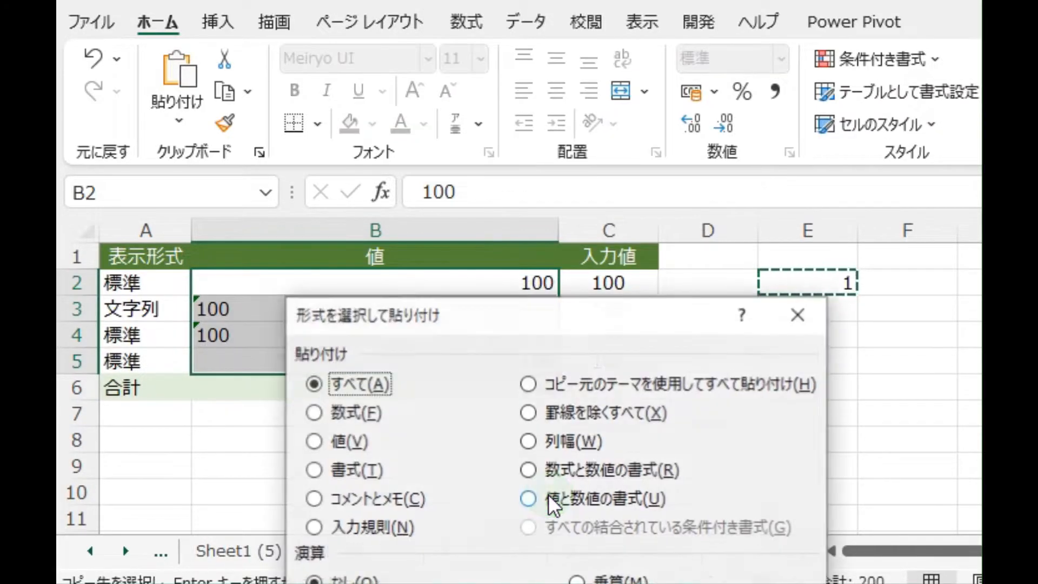
{"action": "left_click_drag", "start_coordinate": [580, 318], "coordinate": [589, 67]}
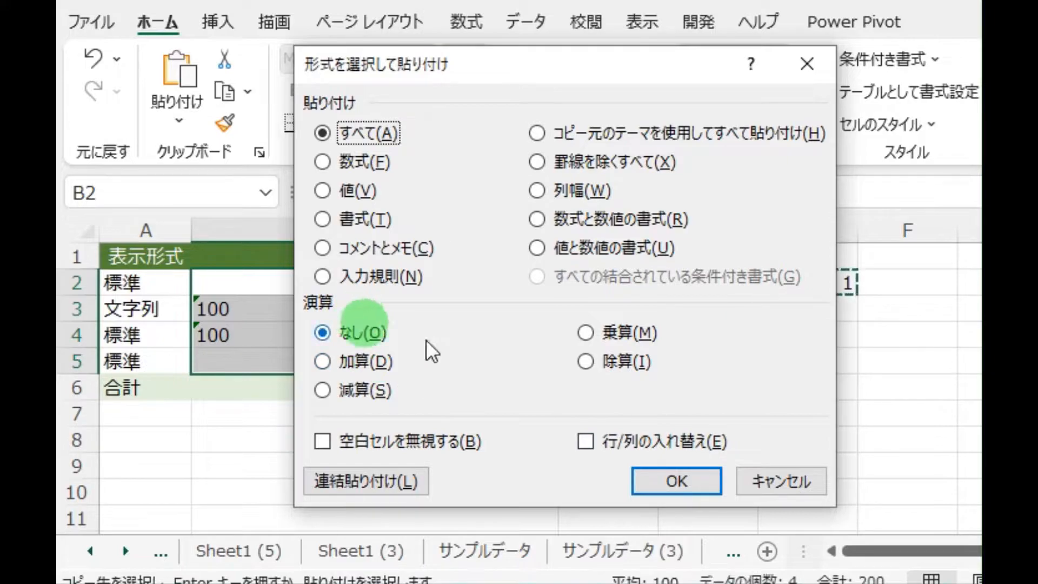
{"action": "left_click", "coordinate": [595, 342]}
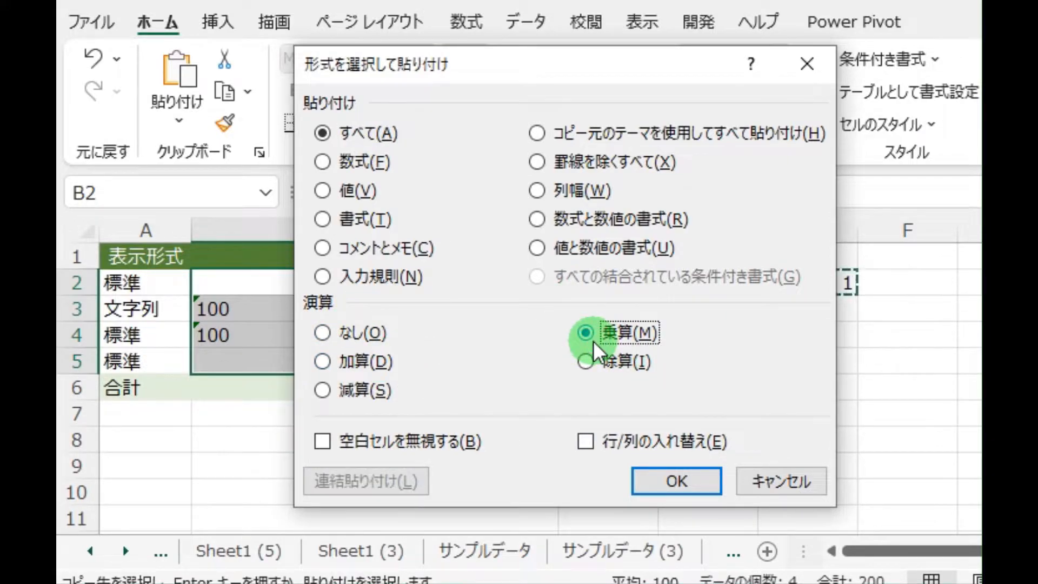
{"action": "left_click", "coordinate": [656, 482]}
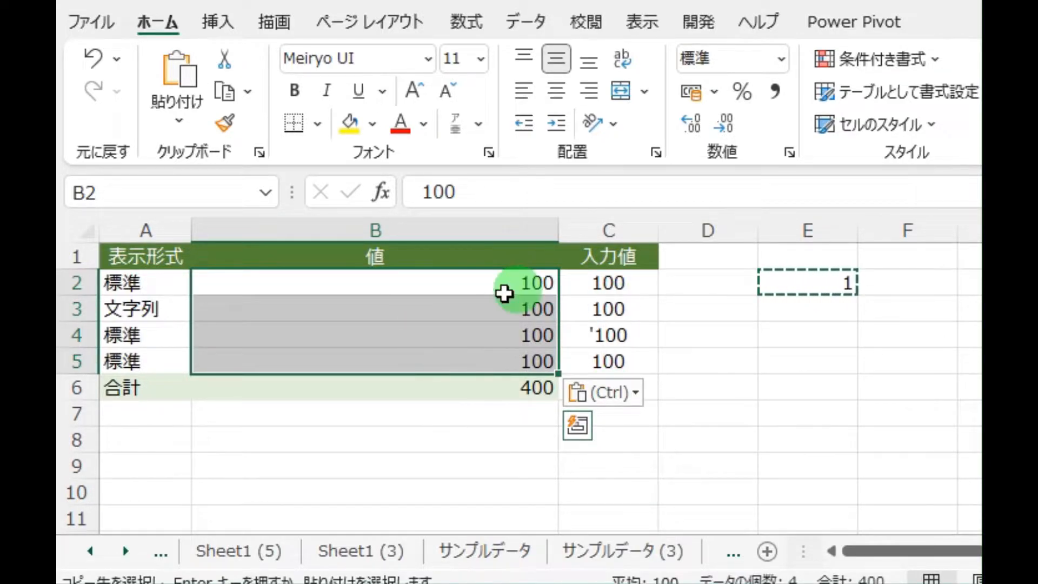
{"action": "left_click", "coordinate": [439, 312]}
{"action": "left_click", "coordinate": [164, 28]}
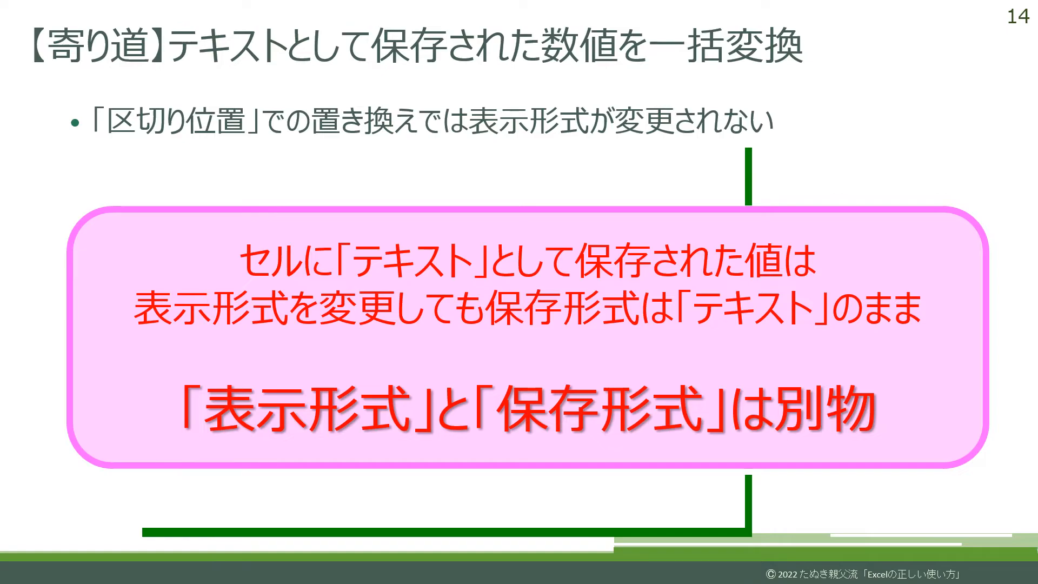
{"action": "key", "text": "Right"}
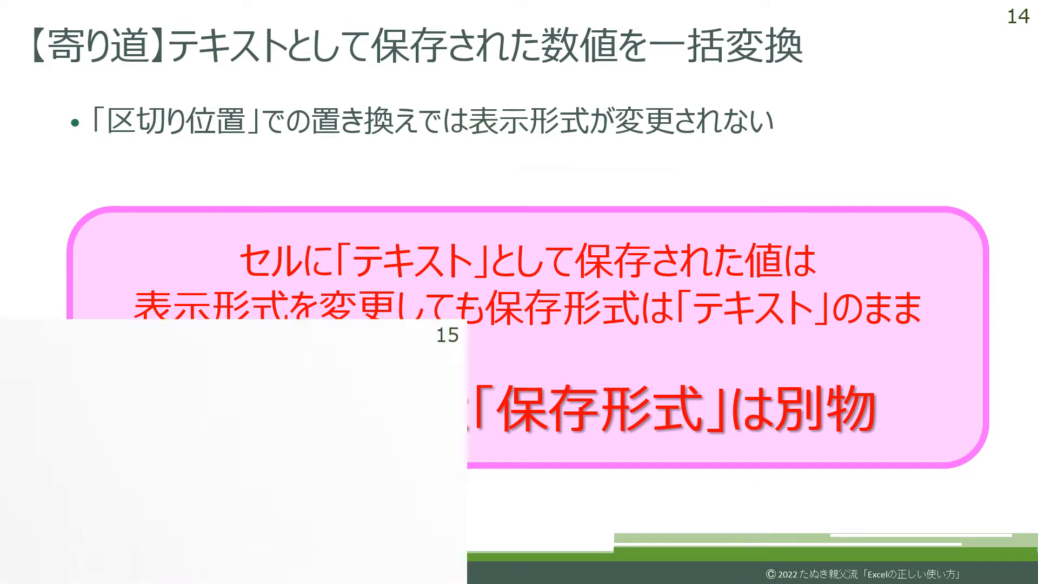